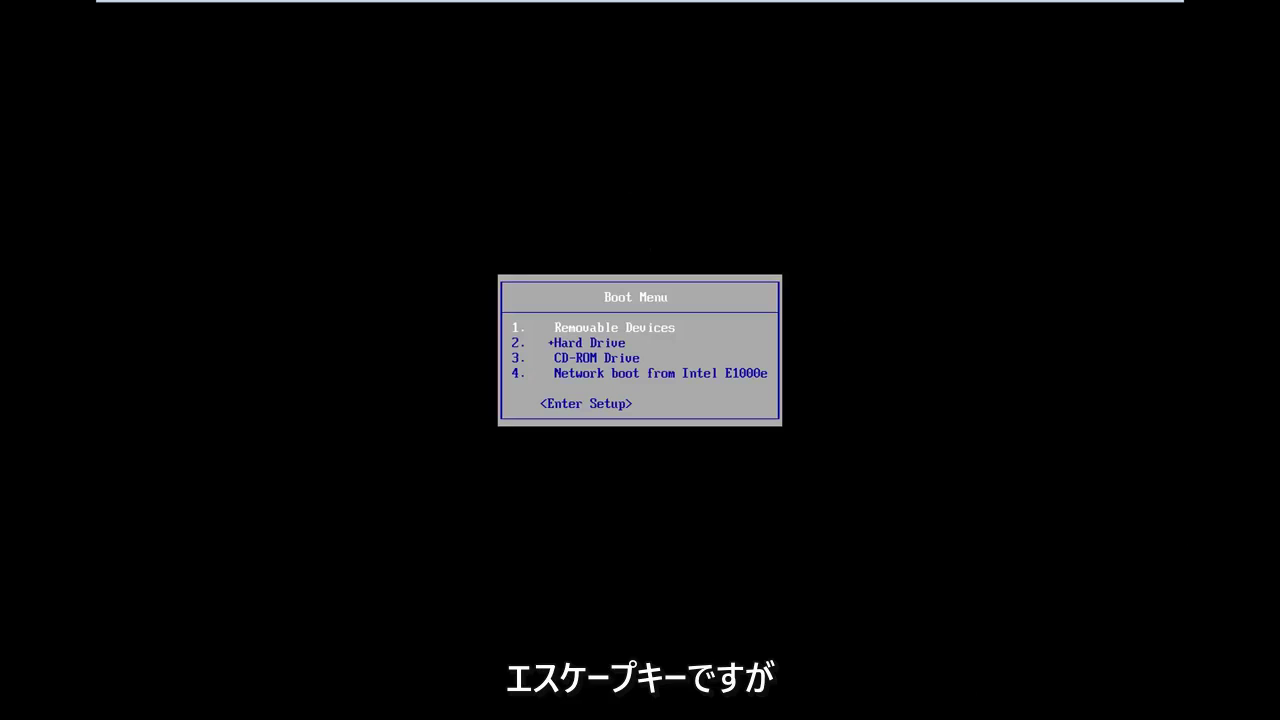
- Boot the computer from the CD-ROM drive to load the Windows installation disc
{"action": "key", "text": "Down"}
{"action": "key", "text": "Down"}
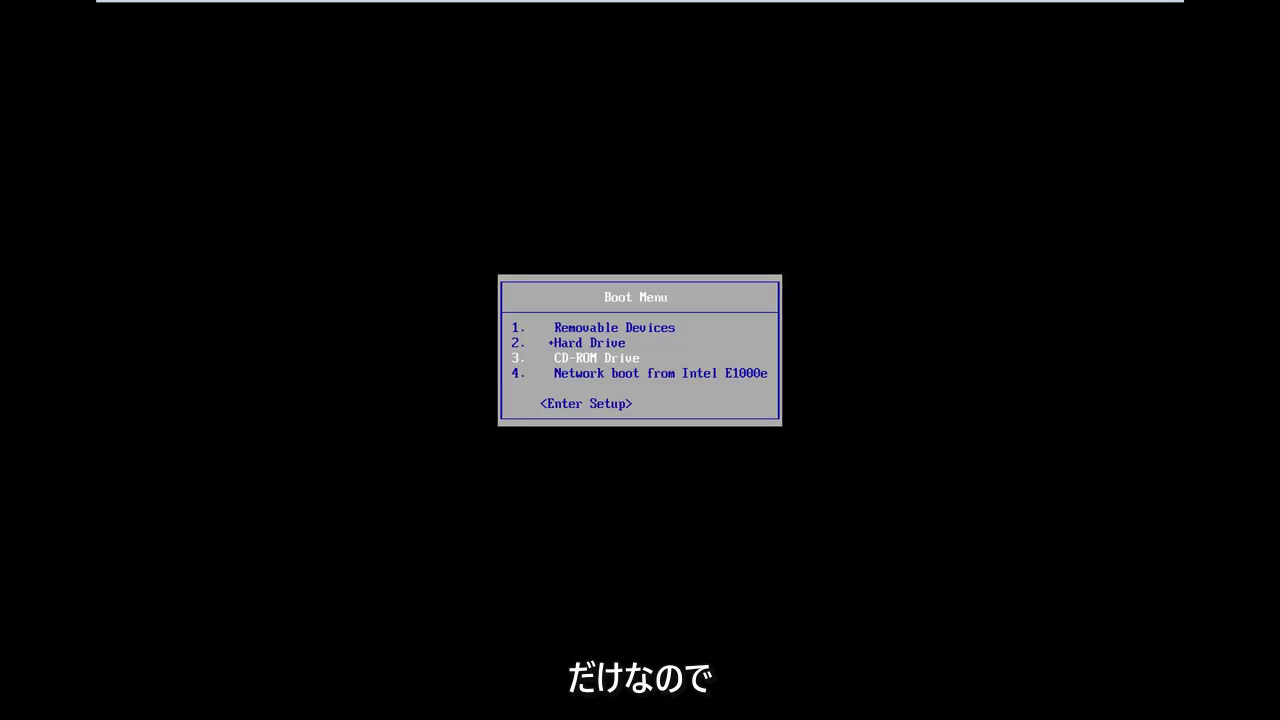
{"action": "key", "text": "Return"}
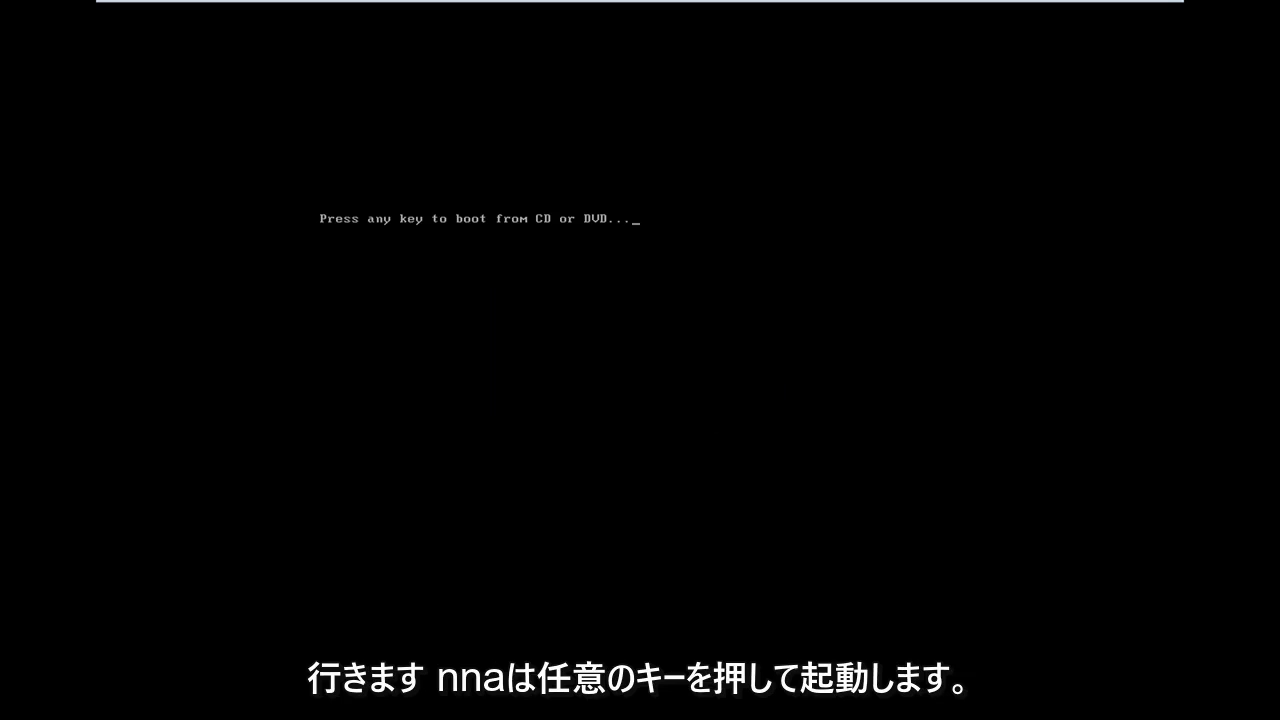
{"action": "key", "text": "Return"}
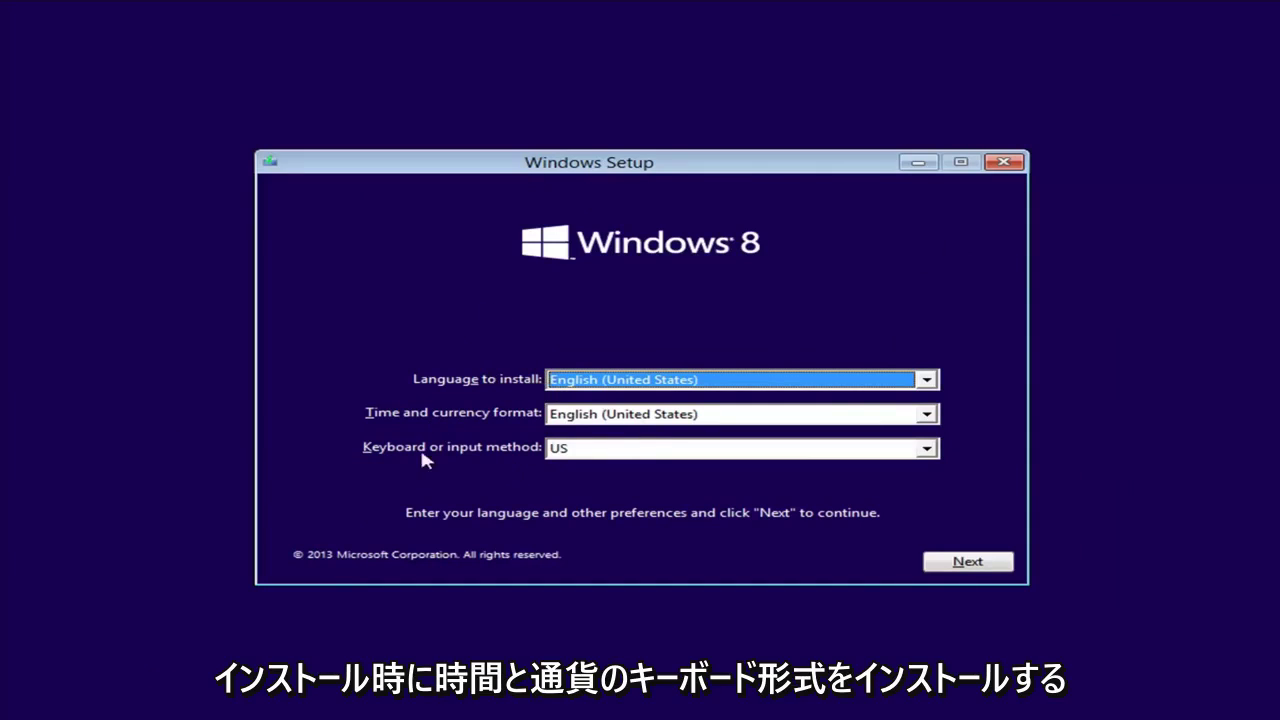
- Accept the English (United States) language and US keyboard settings, and choose to repair the computer instead of installing Windows
{"action": "left_click", "coordinate": [985, 568]}
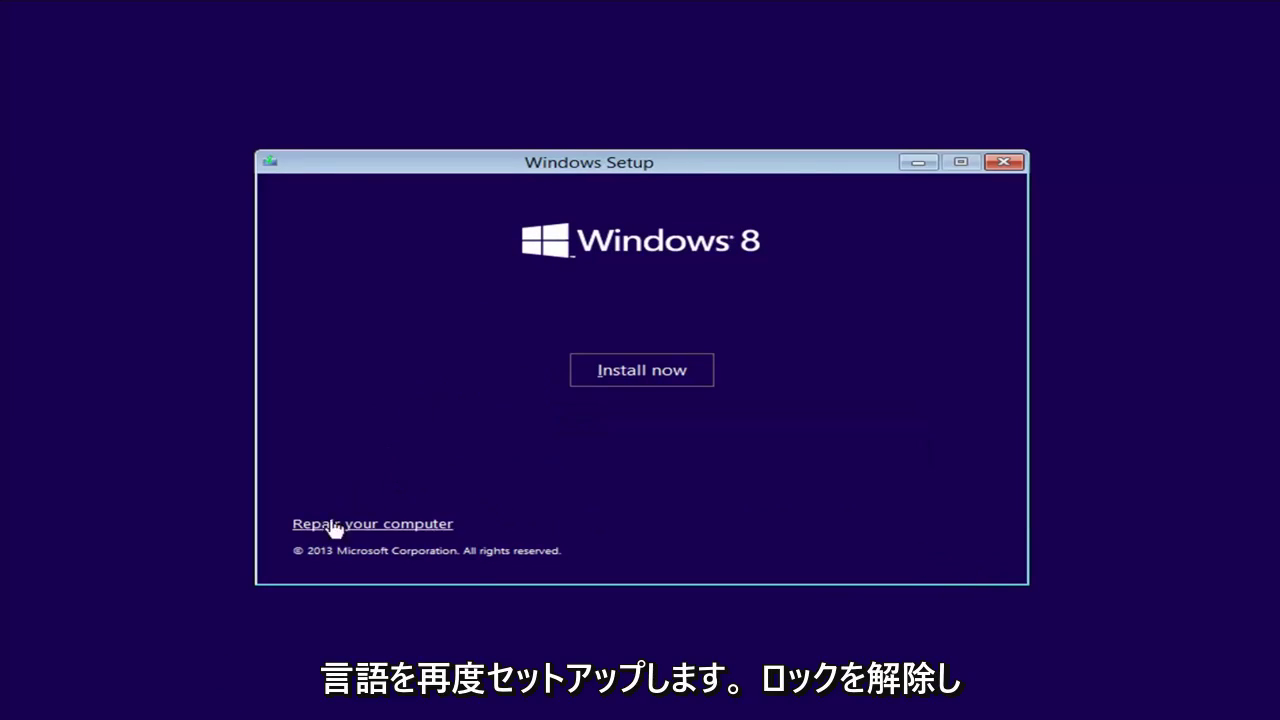
{"action": "left_click", "coordinate": [381, 527]}
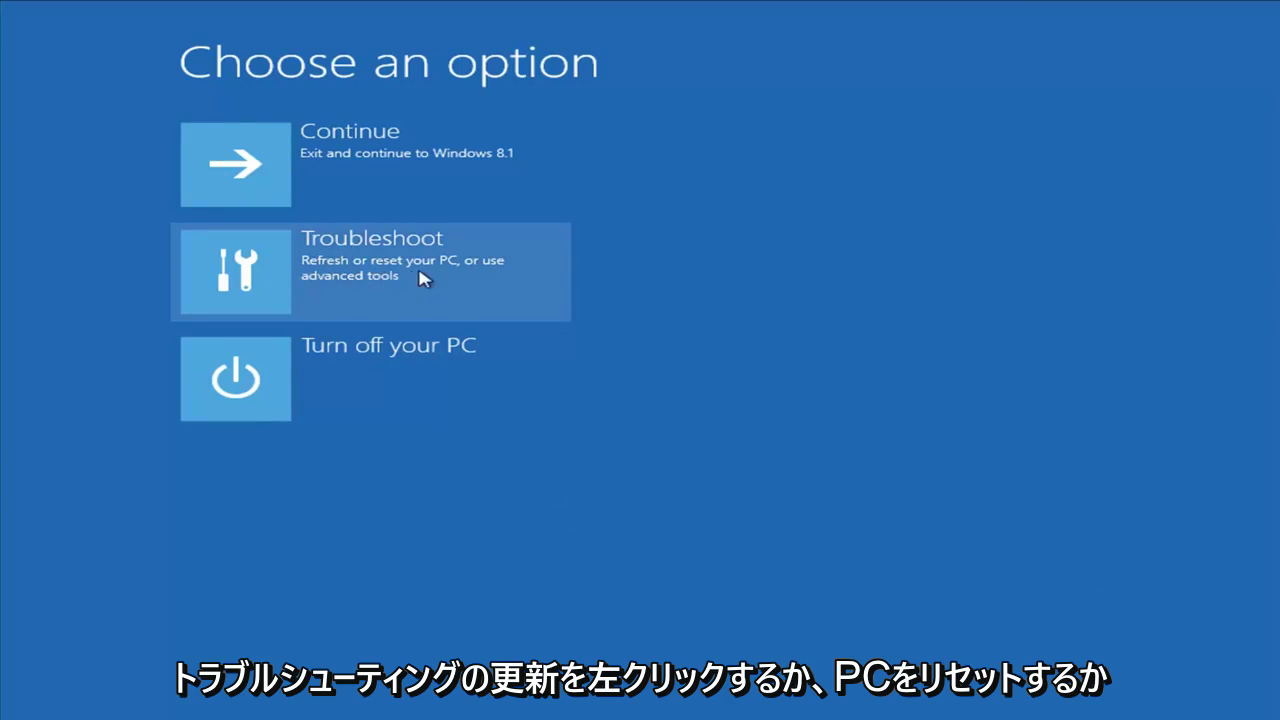
- Review what refreshing the PC would do to the Windows 8.1 installation, and cancel the refresh
{"action": "left_click", "coordinate": [423, 284]}
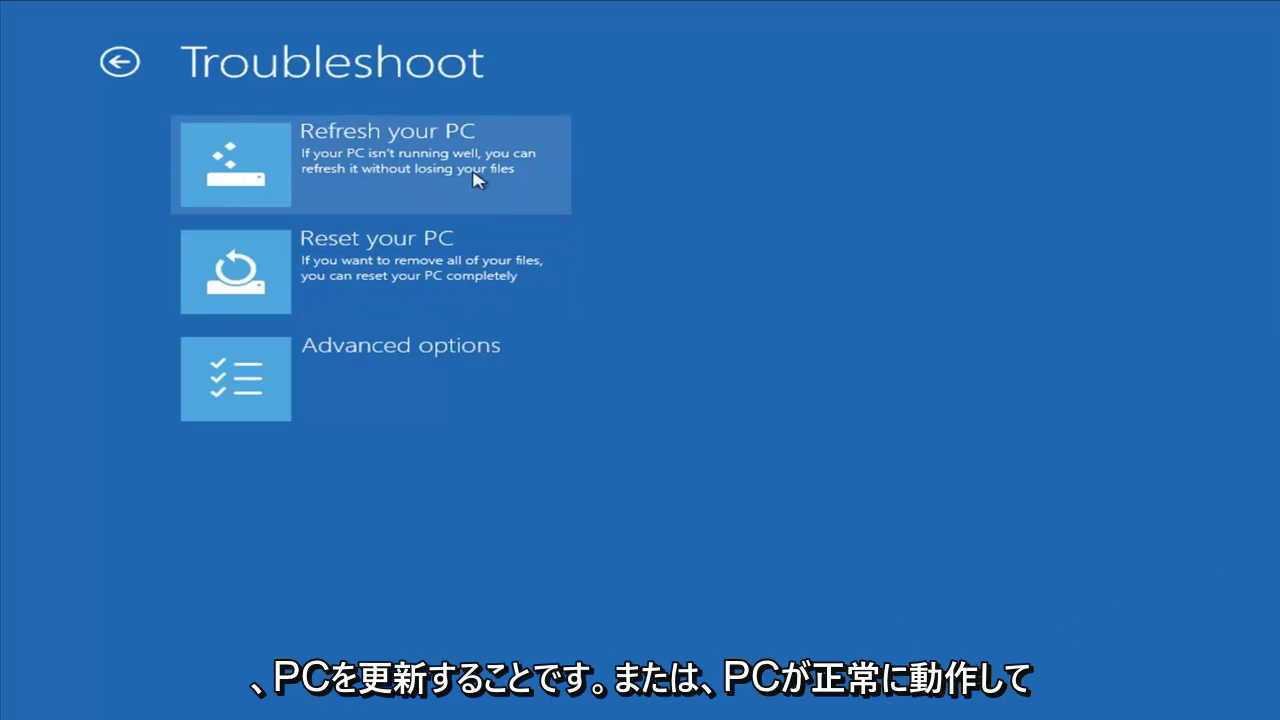
{"action": "left_click", "coordinate": [397, 186]}
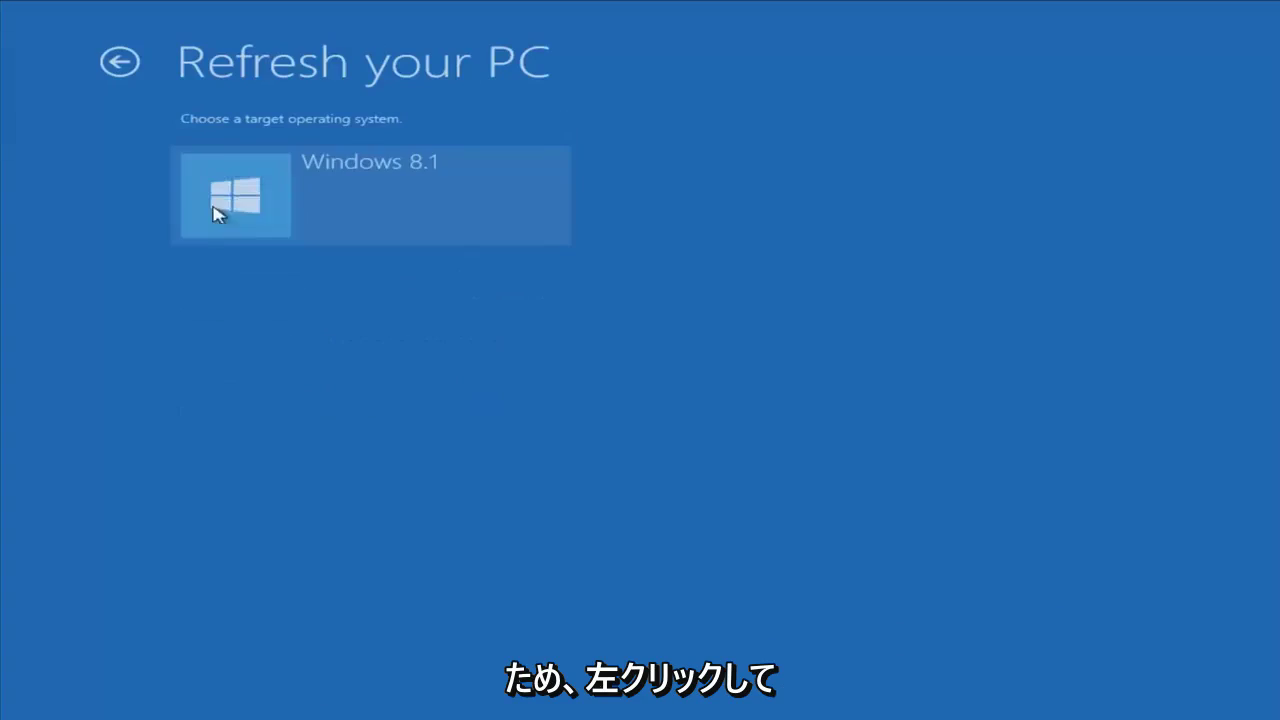
{"action": "left_click", "coordinate": [270, 238]}
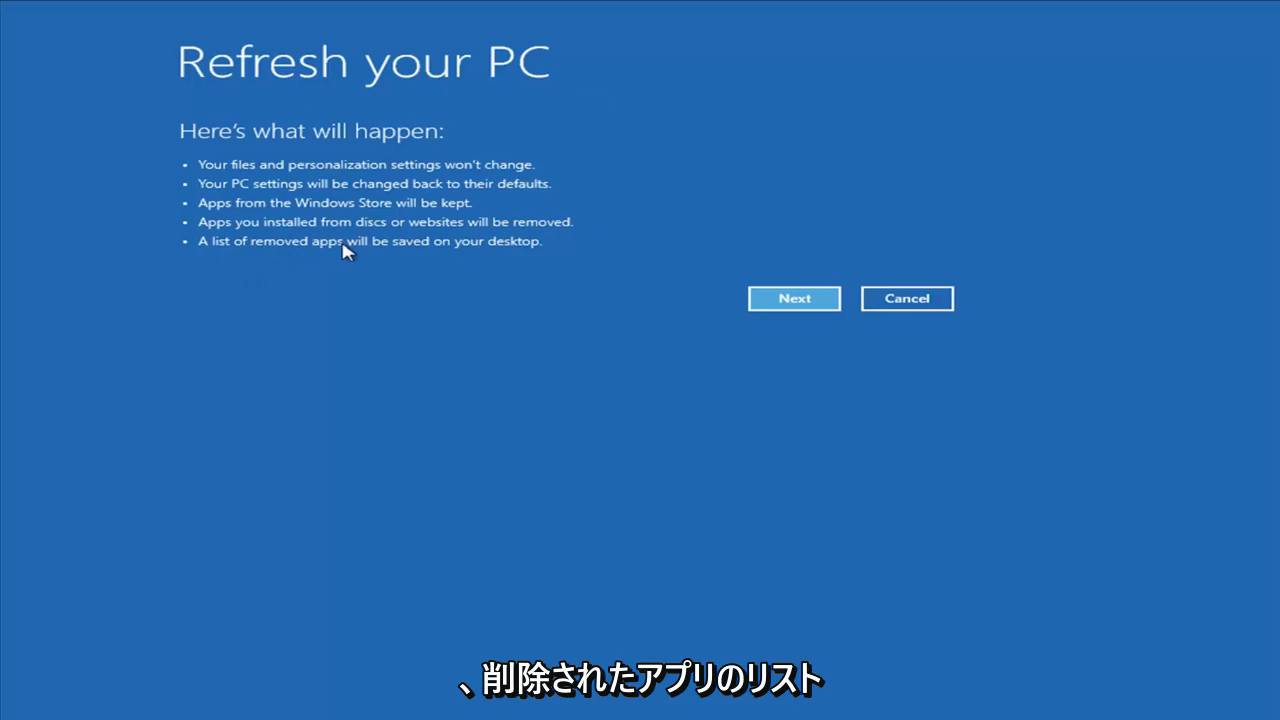
{"action": "left_click", "coordinate": [907, 302]}
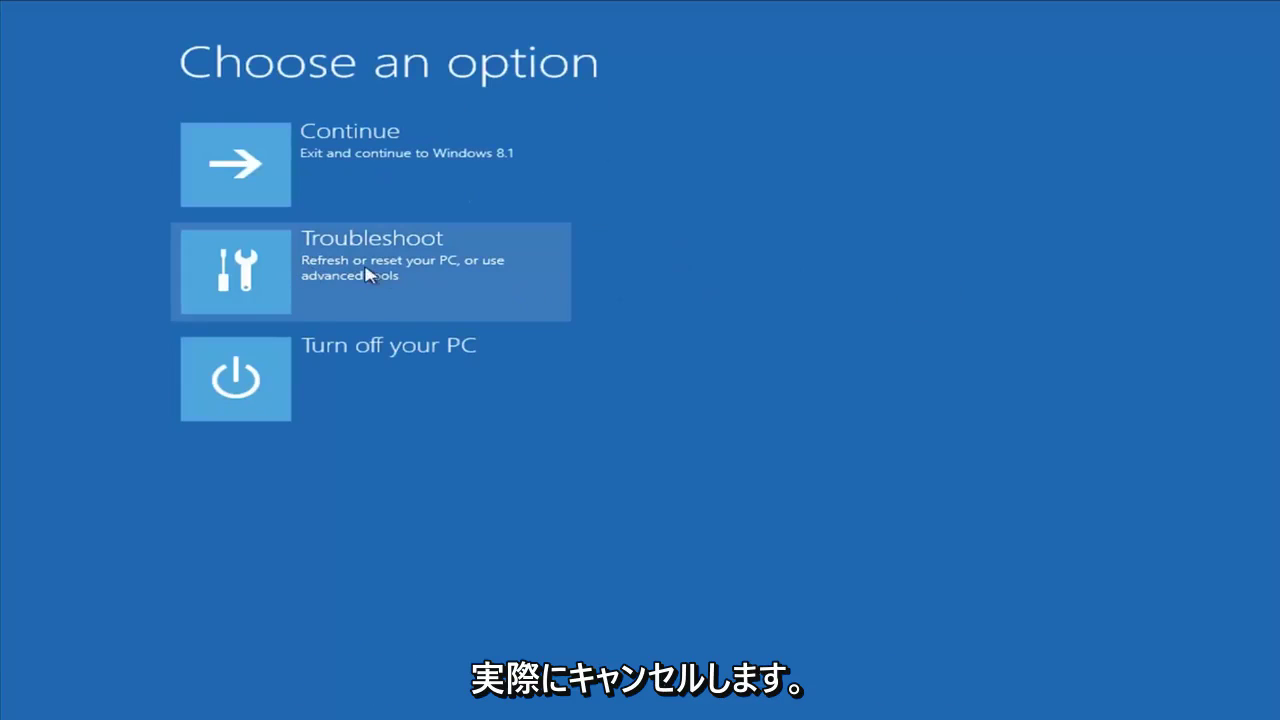
- Examine the restore points available in System Restore for Windows 8.1, and leave the wizard without restoring
{"action": "left_click", "coordinate": [360, 268]}
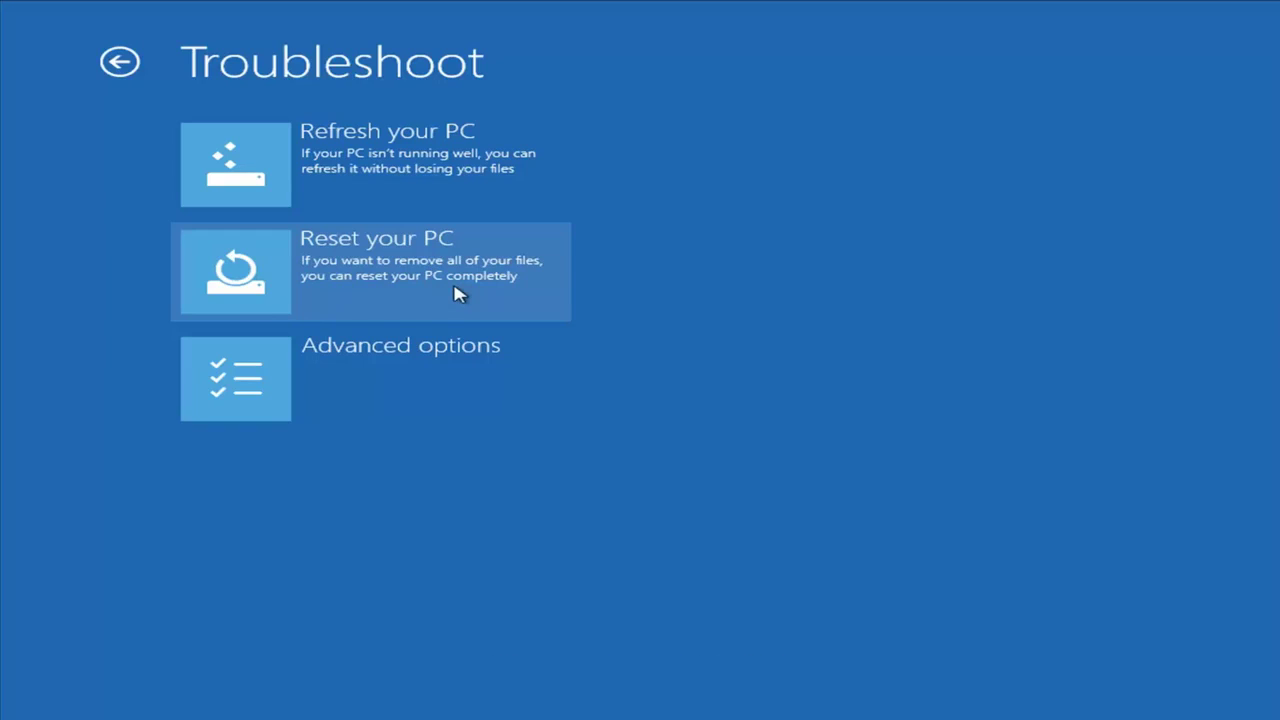
{"action": "left_click", "coordinate": [335, 390]}
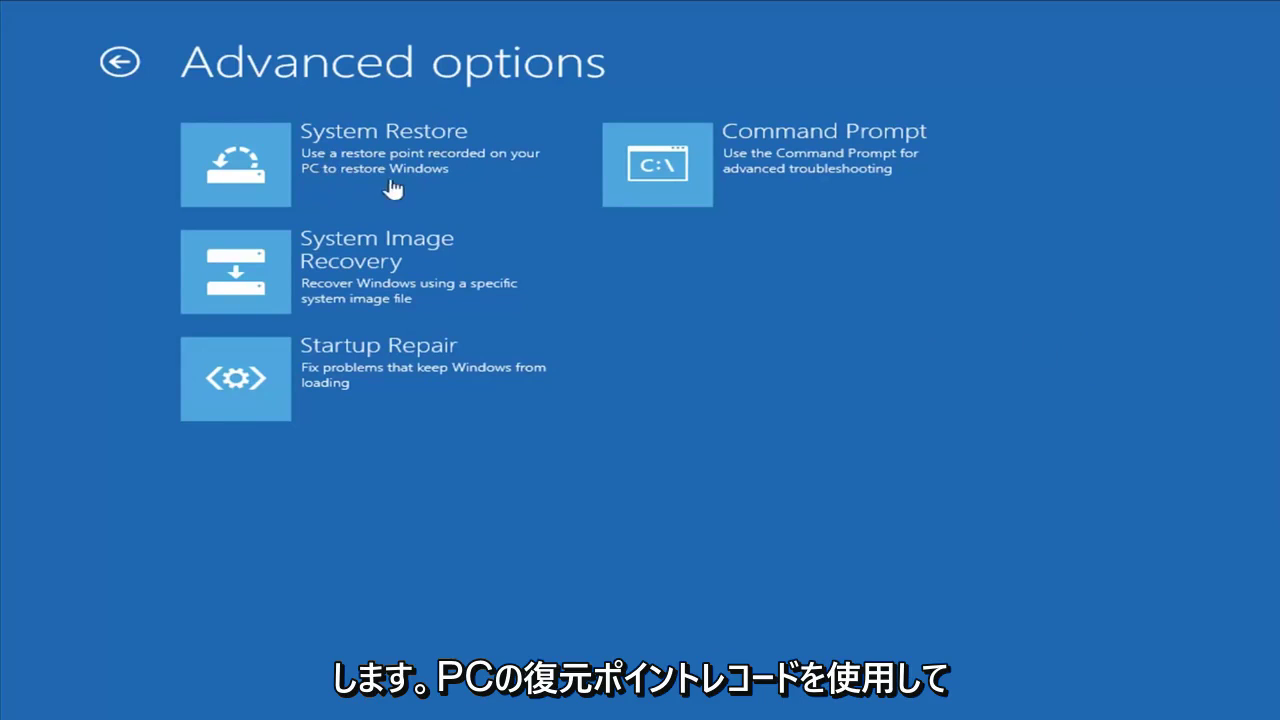
{"action": "left_click", "coordinate": [332, 178]}
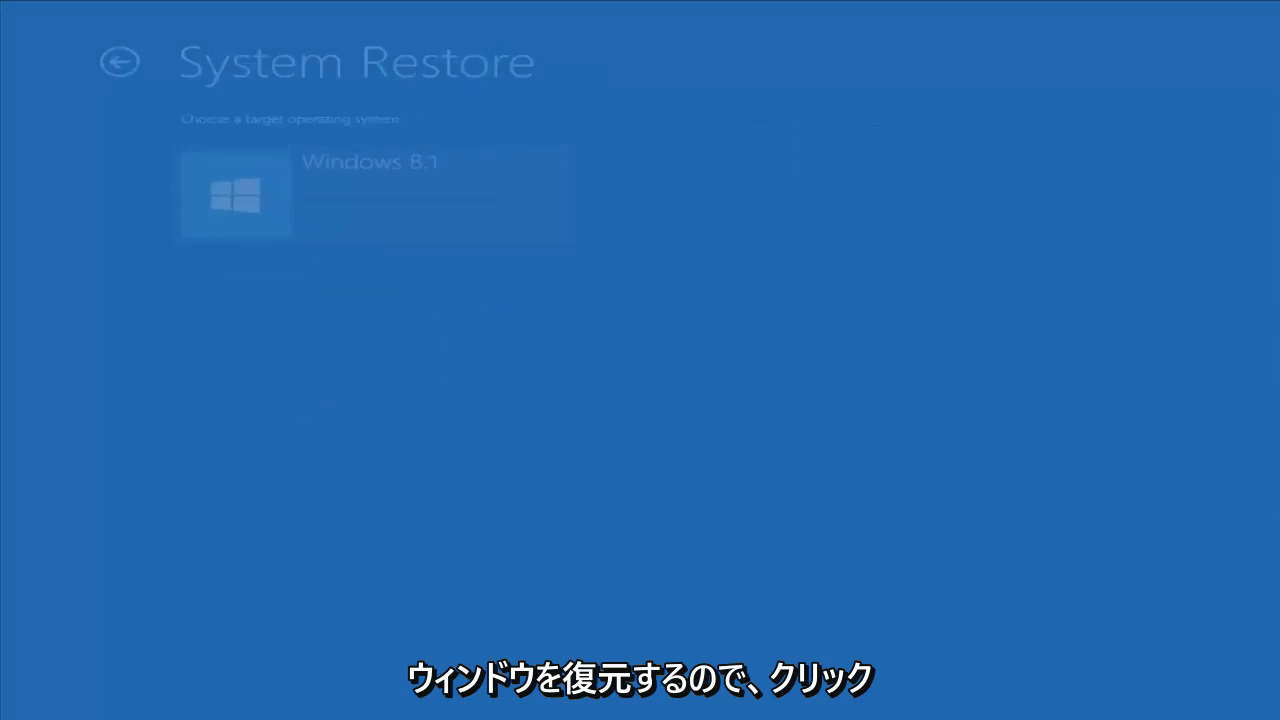
{"action": "left_click", "coordinate": [299, 205]}
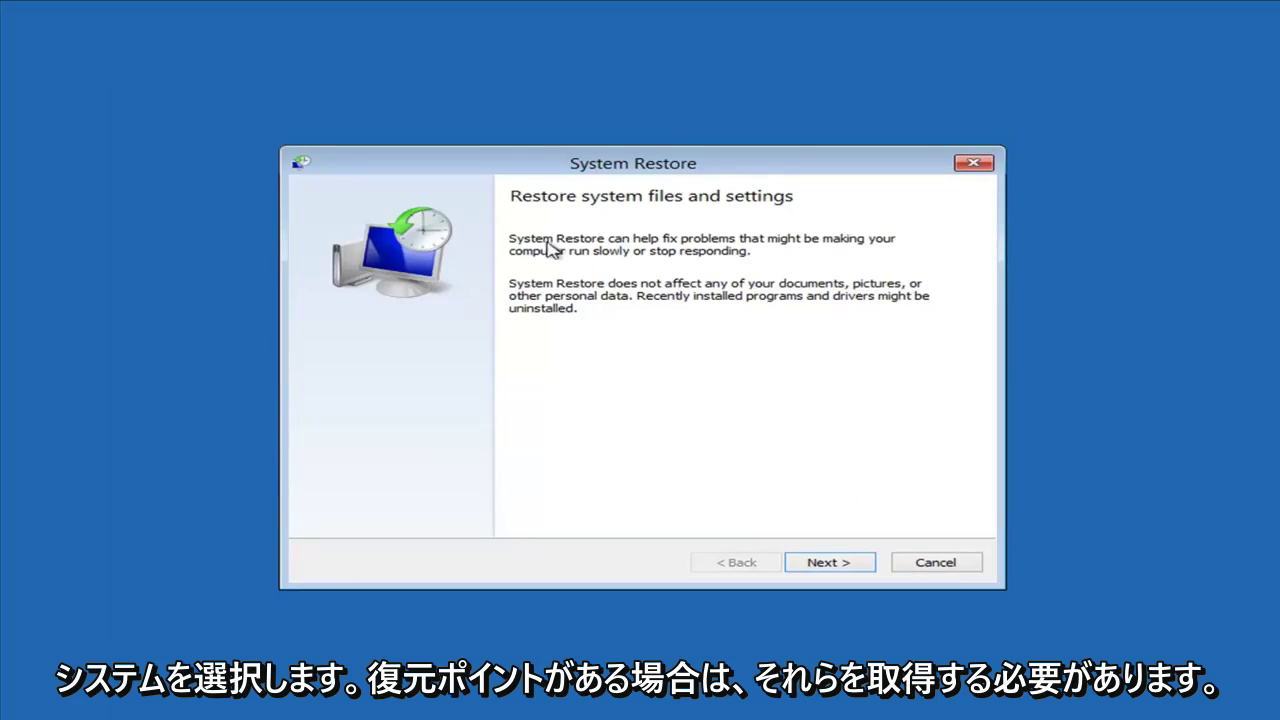
{"action": "left_click", "coordinate": [832, 566]}
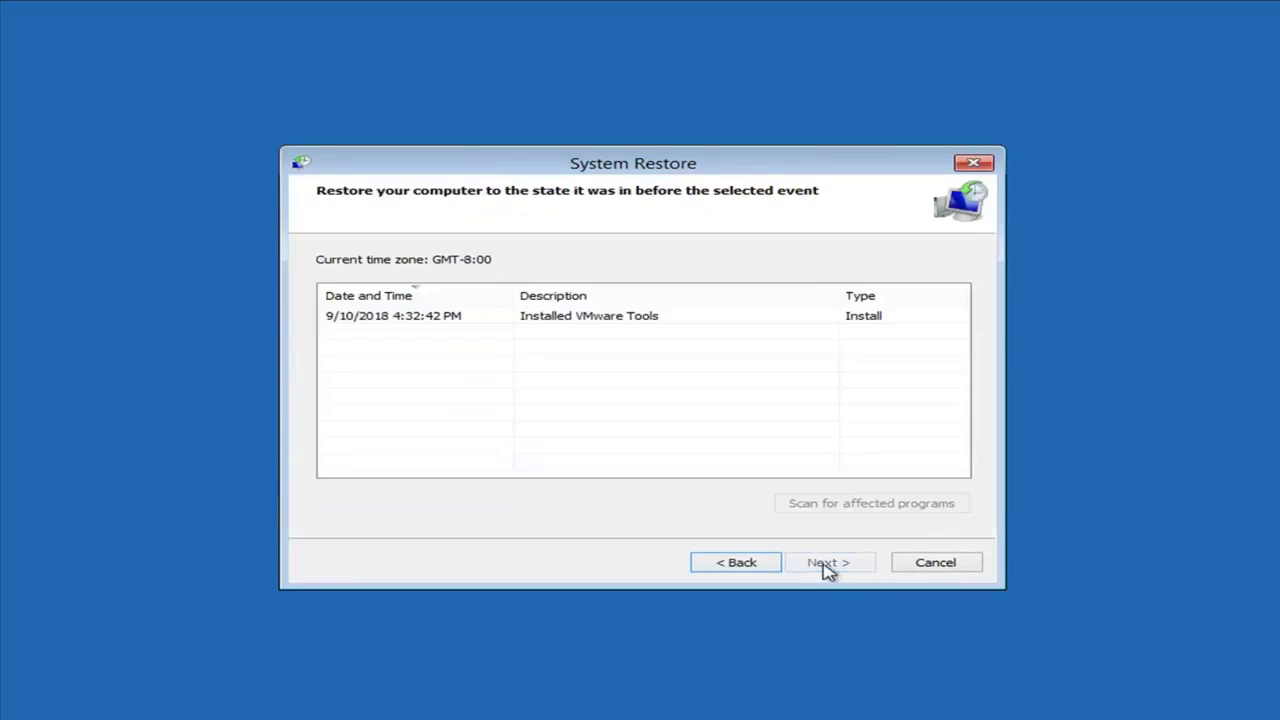
{"action": "left_click", "coordinate": [364, 318]}
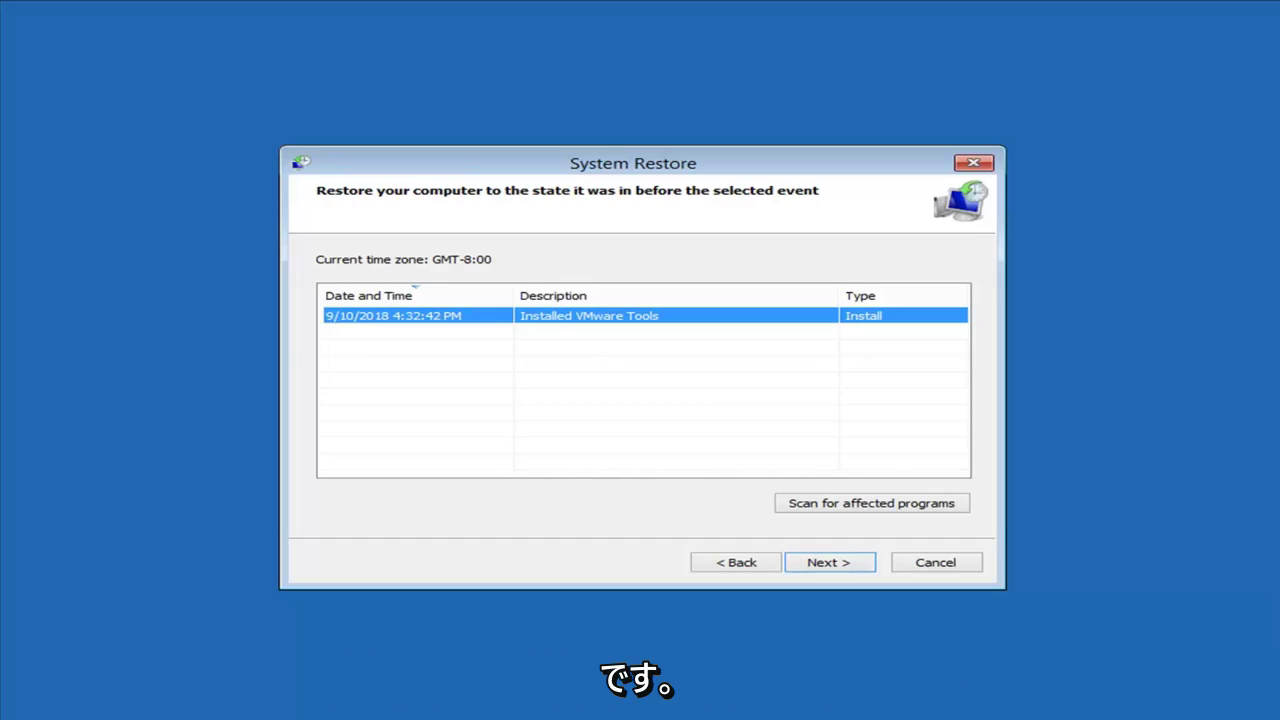
{"action": "left_click", "coordinate": [957, 567]}
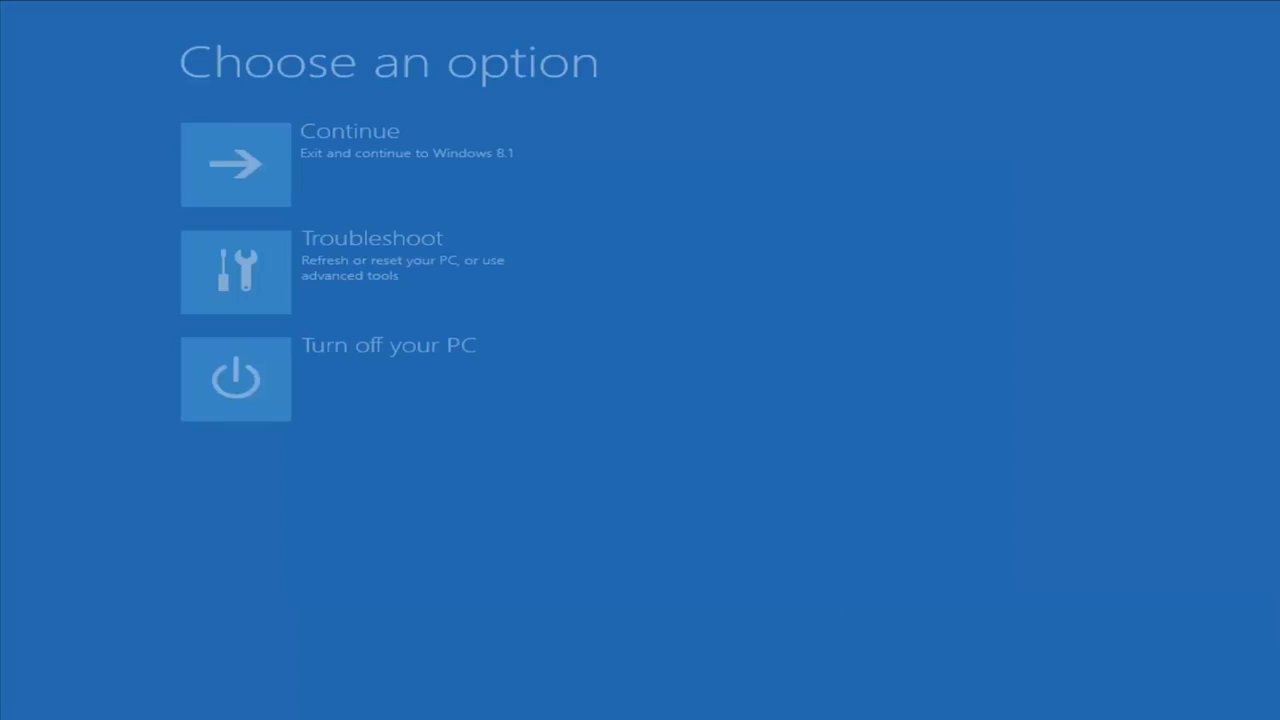
- Try System Image Recovery for Windows 8.1 from the advanced options, and cancel re-imaging the computer
{"action": "left_click", "coordinate": [363, 243]}
{"action": "left_click", "coordinate": [327, 400]}
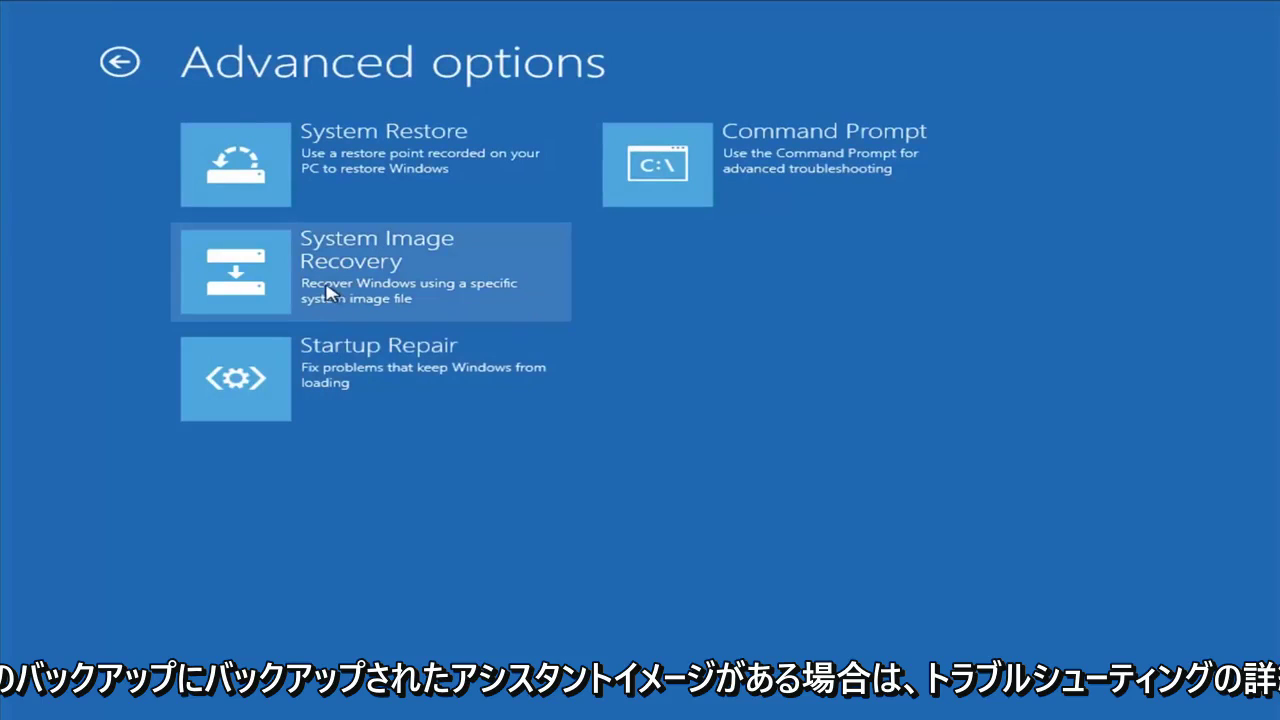
{"action": "left_click", "coordinate": [415, 275]}
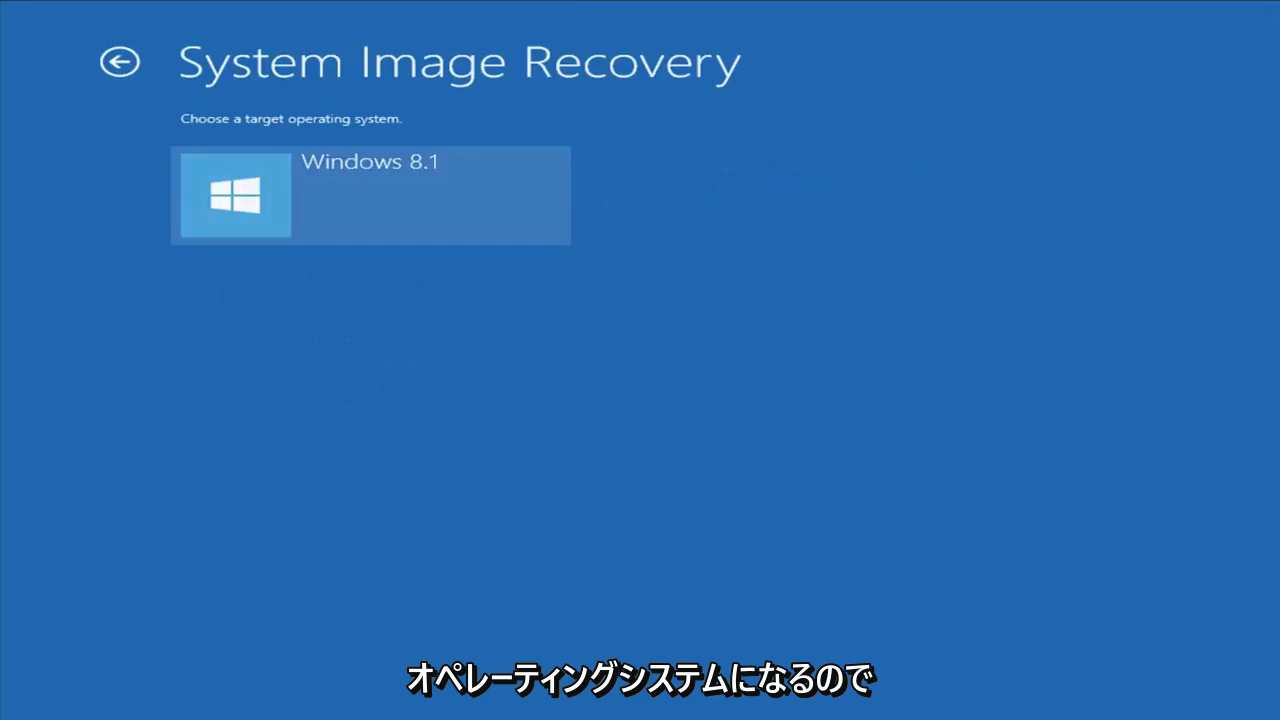
{"action": "left_click", "coordinate": [340, 230]}
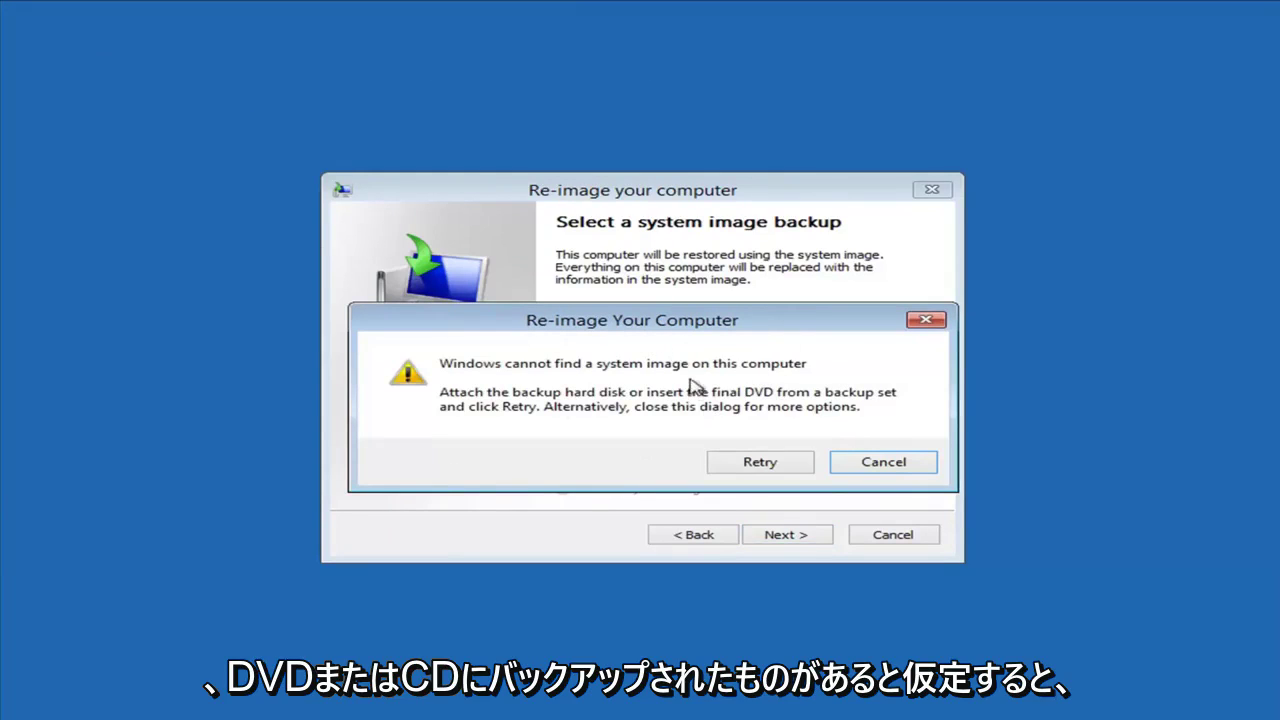
{"action": "left_click", "coordinate": [918, 464]}
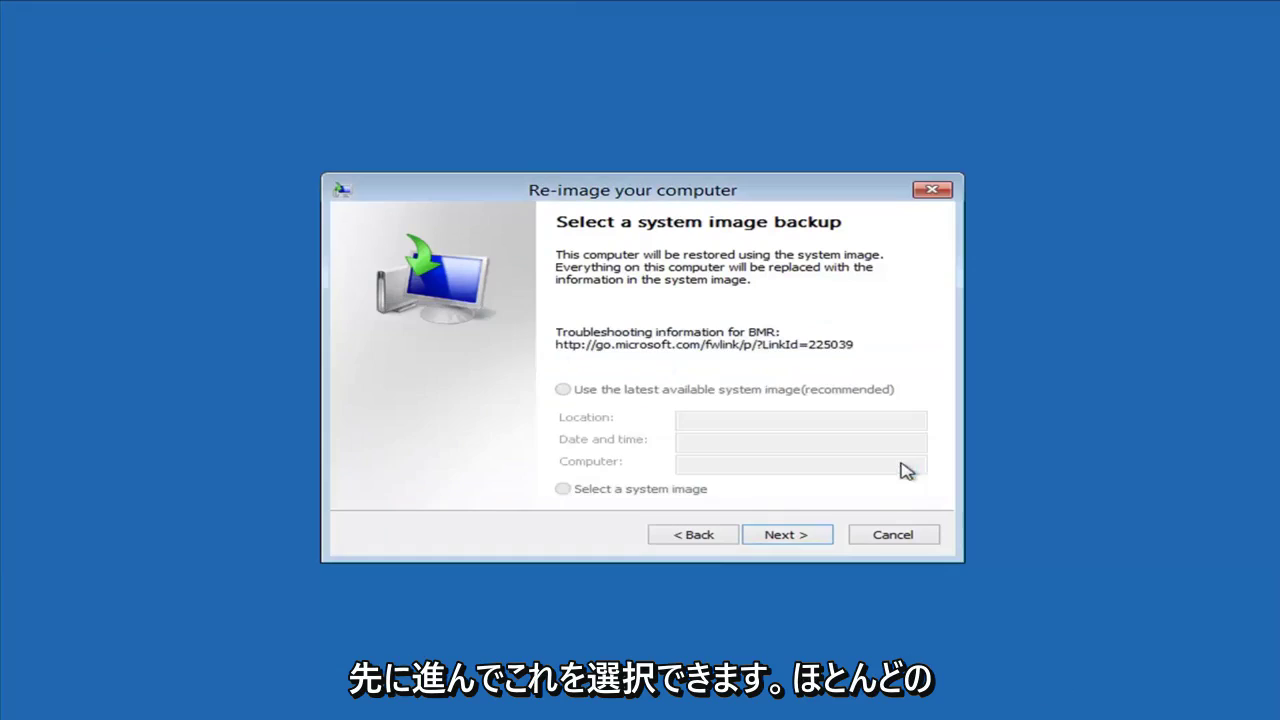
{"action": "left_click", "coordinate": [893, 535]}
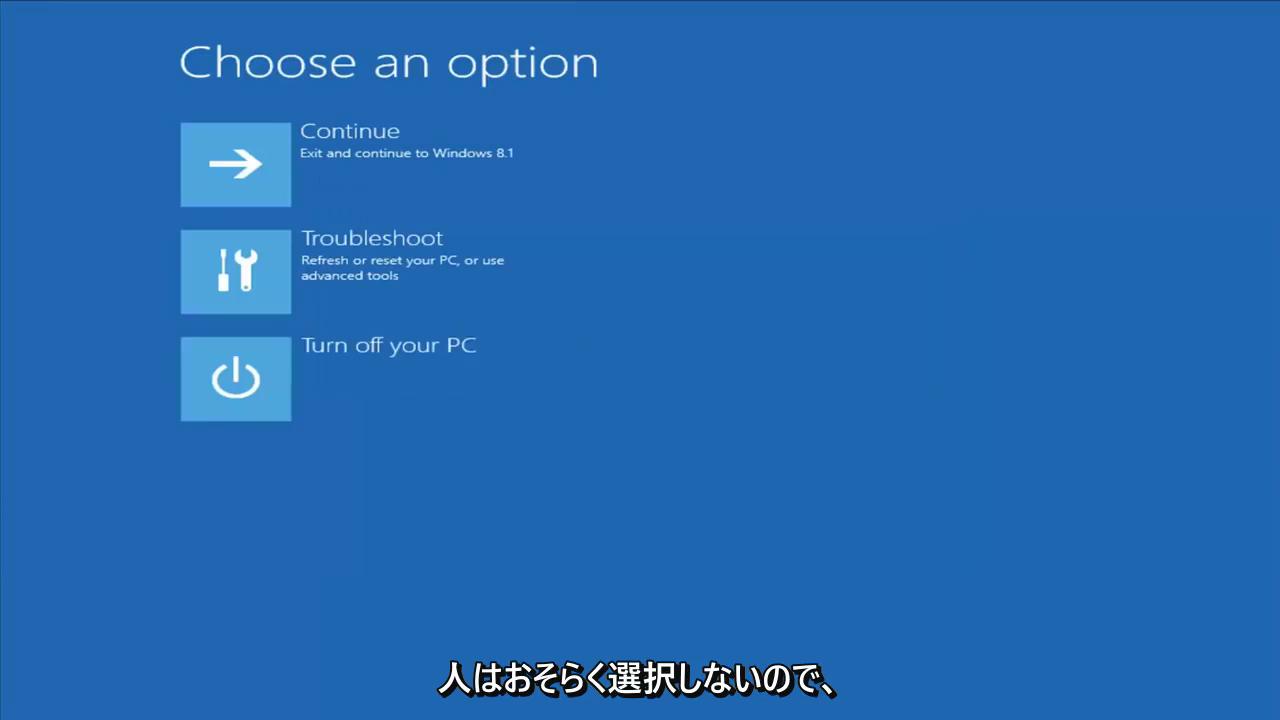
- Start System Restore for Windows 8.1 from the advanced troubleshooting options and select the "Installed VMware Tools" restore point
{"action": "left_click", "coordinate": [288, 270]}
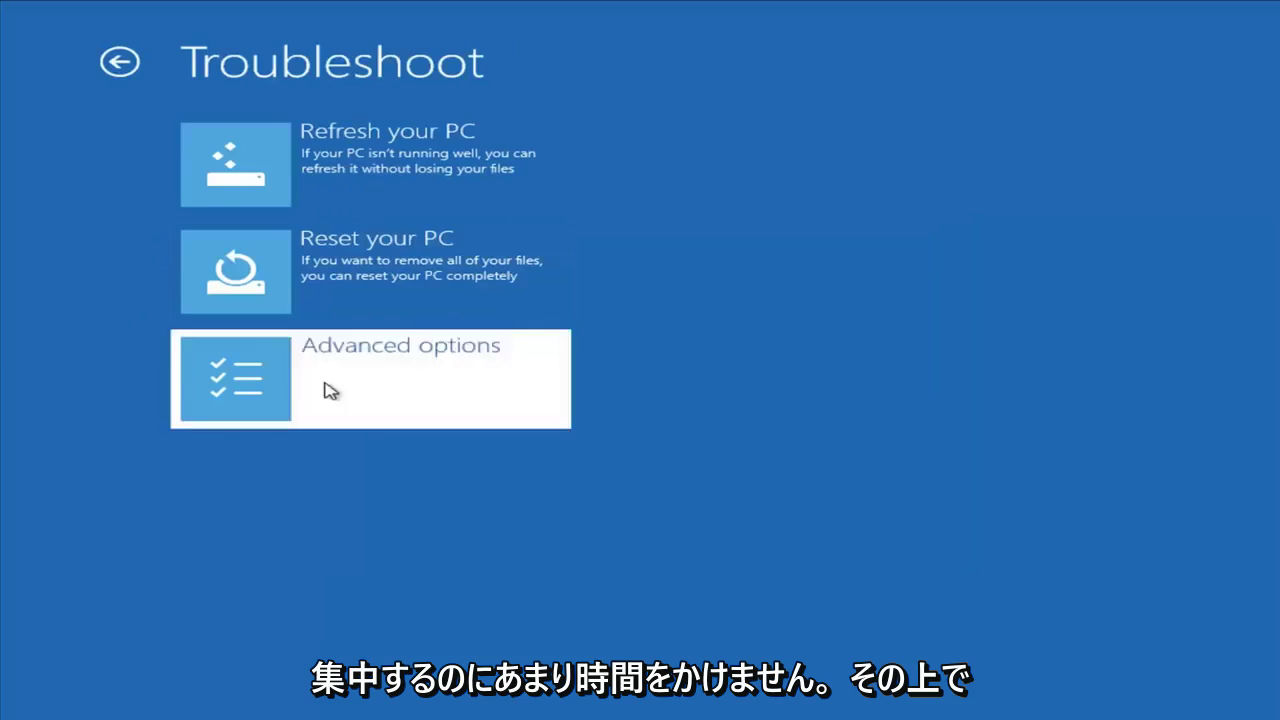
{"action": "left_click", "coordinate": [329, 386]}
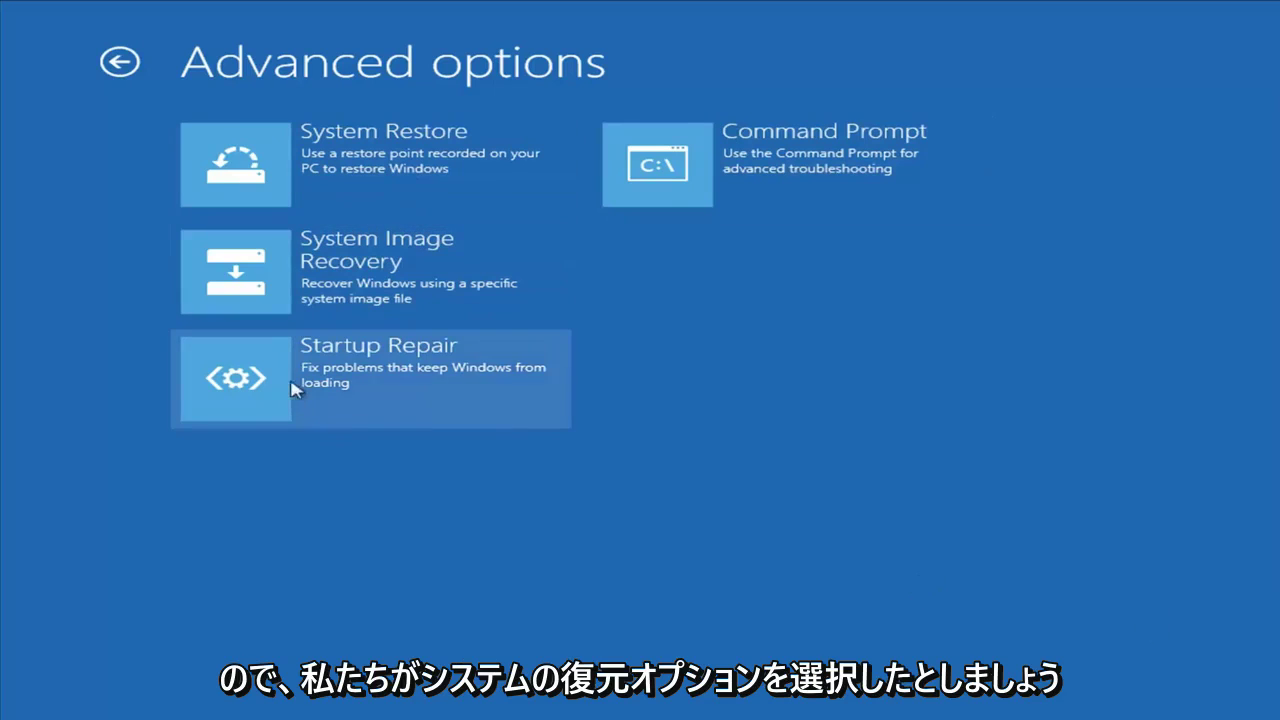
{"action": "left_click", "coordinate": [315, 172]}
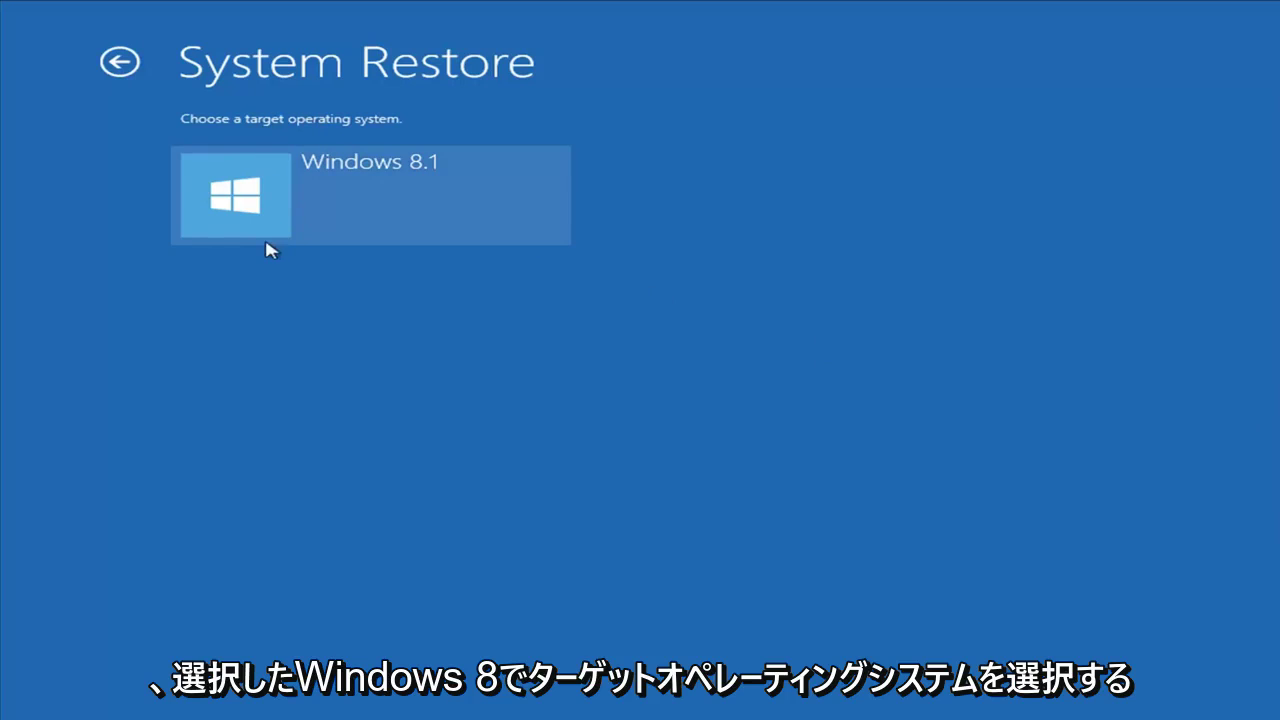
{"action": "left_click", "coordinate": [412, 192]}
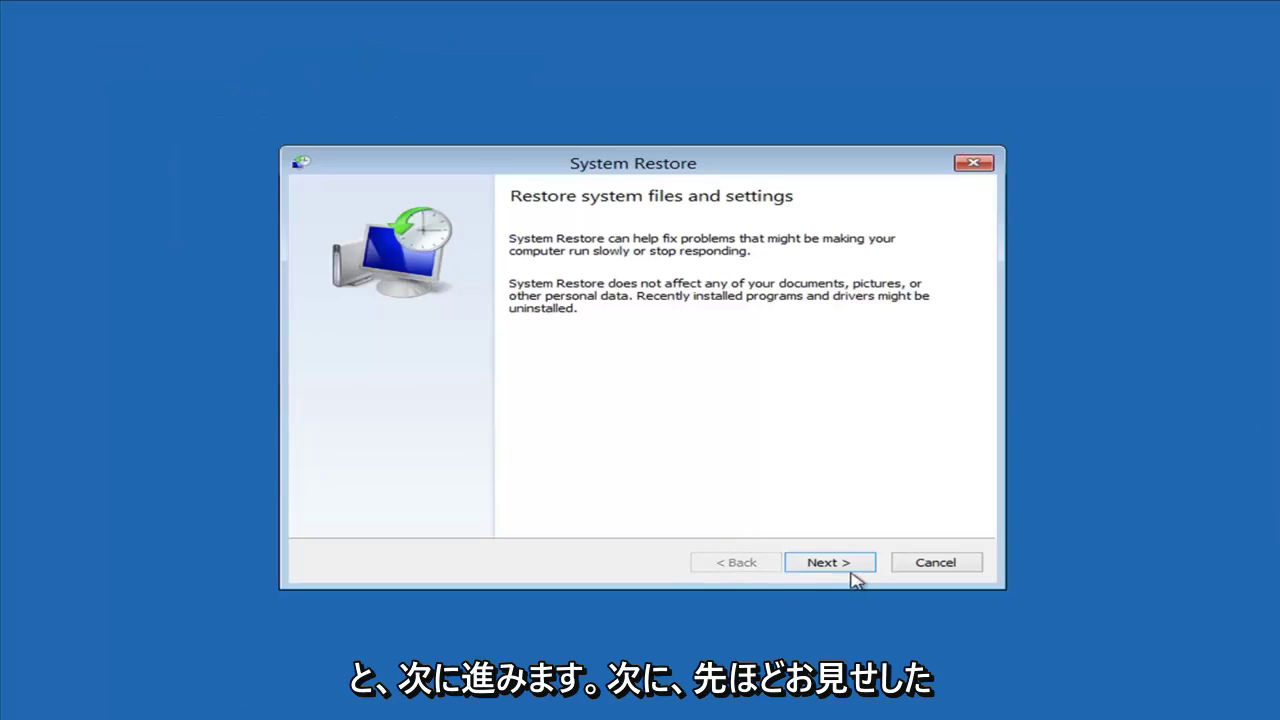
{"action": "left_click", "coordinate": [851, 570]}
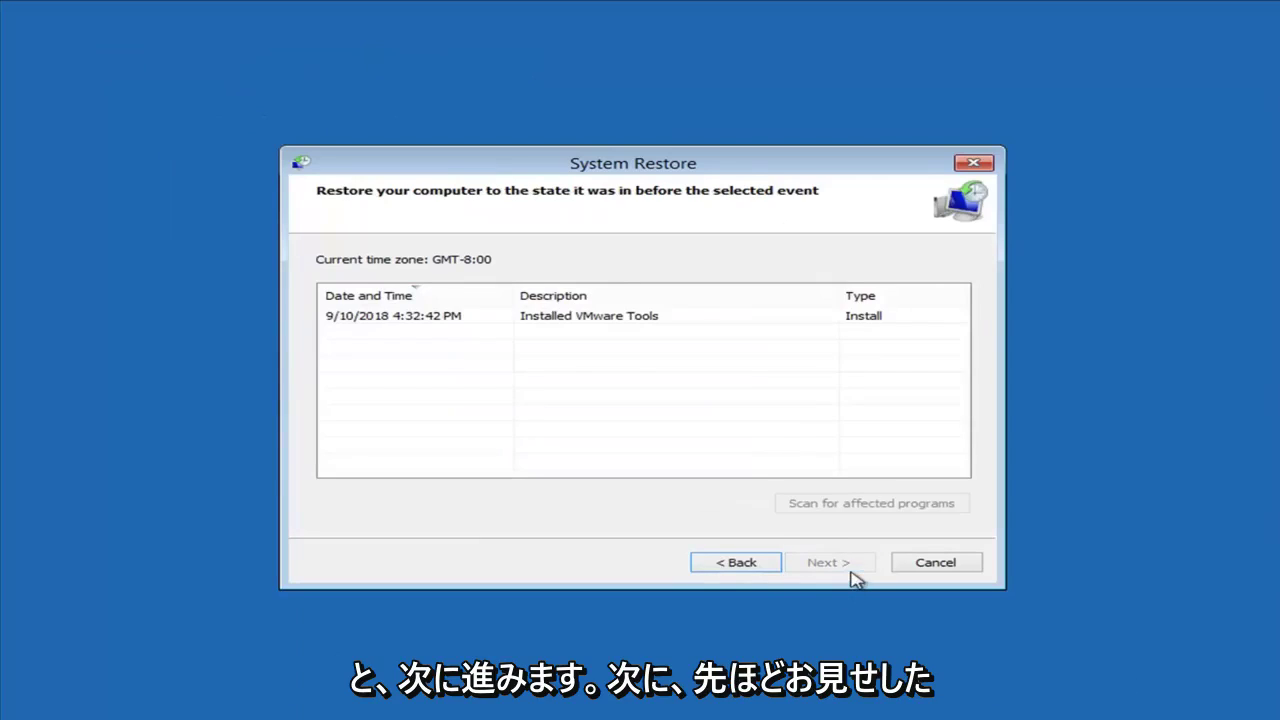
{"action": "left_click", "coordinate": [378, 320]}
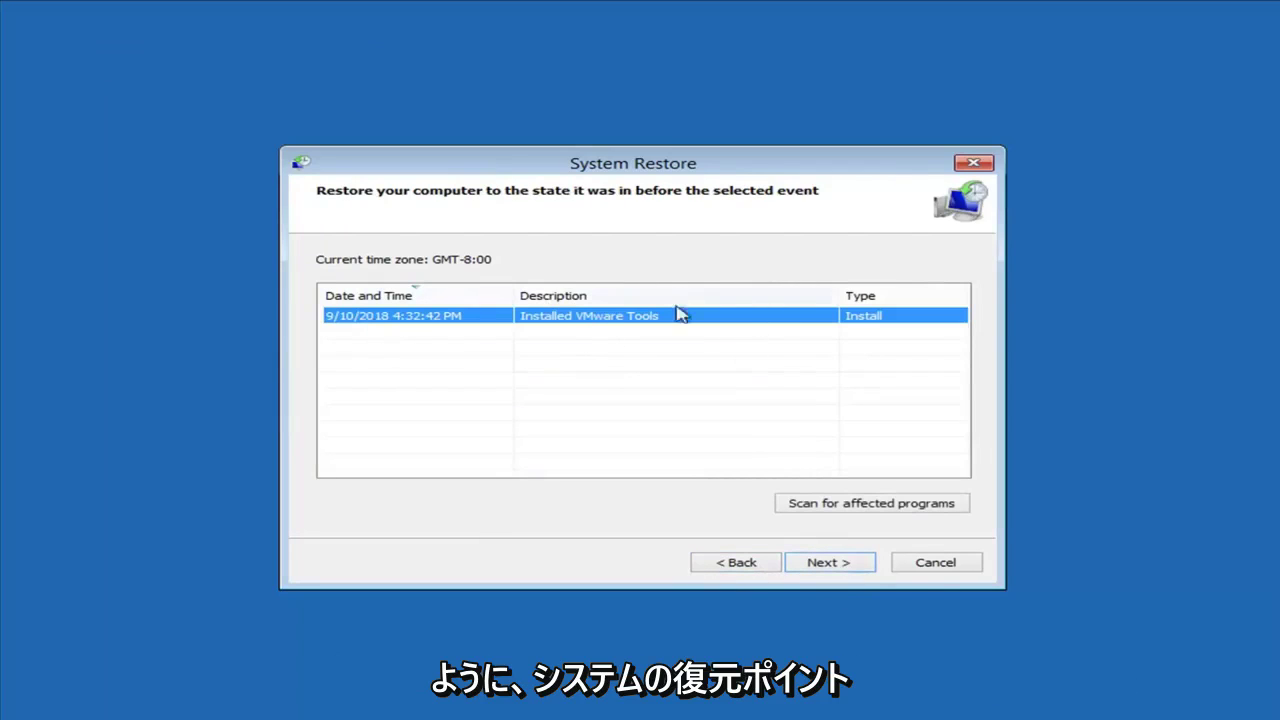
- Confirm the selected restore point and start the uninterruptible system restore
{"action": "left_click", "coordinate": [836, 568]}
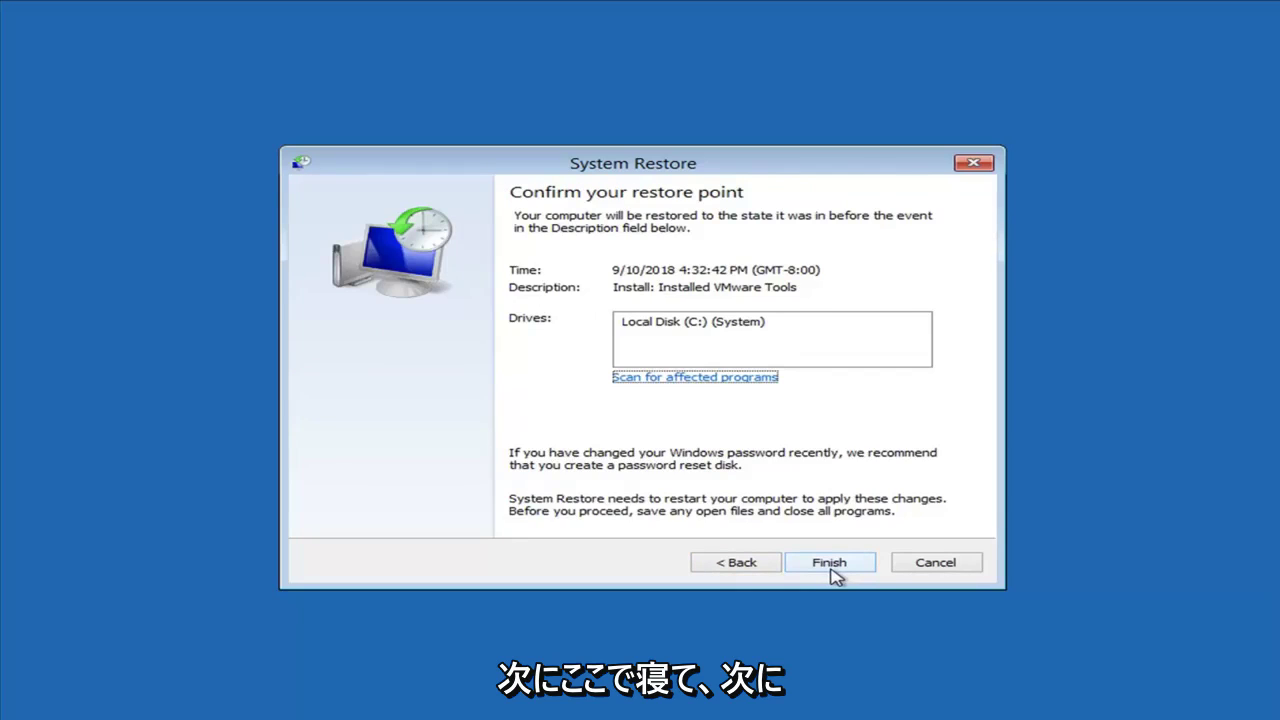
{"action": "left_click", "coordinate": [831, 565]}
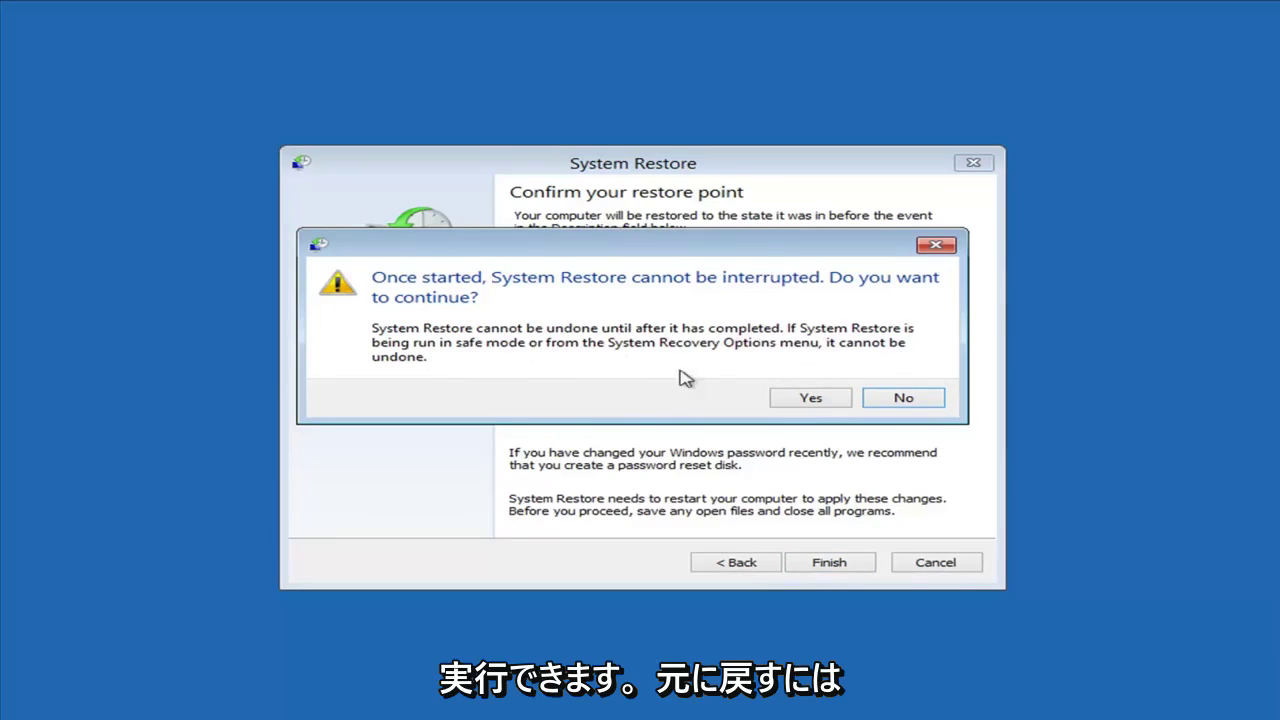
{"action": "left_click", "coordinate": [803, 402]}
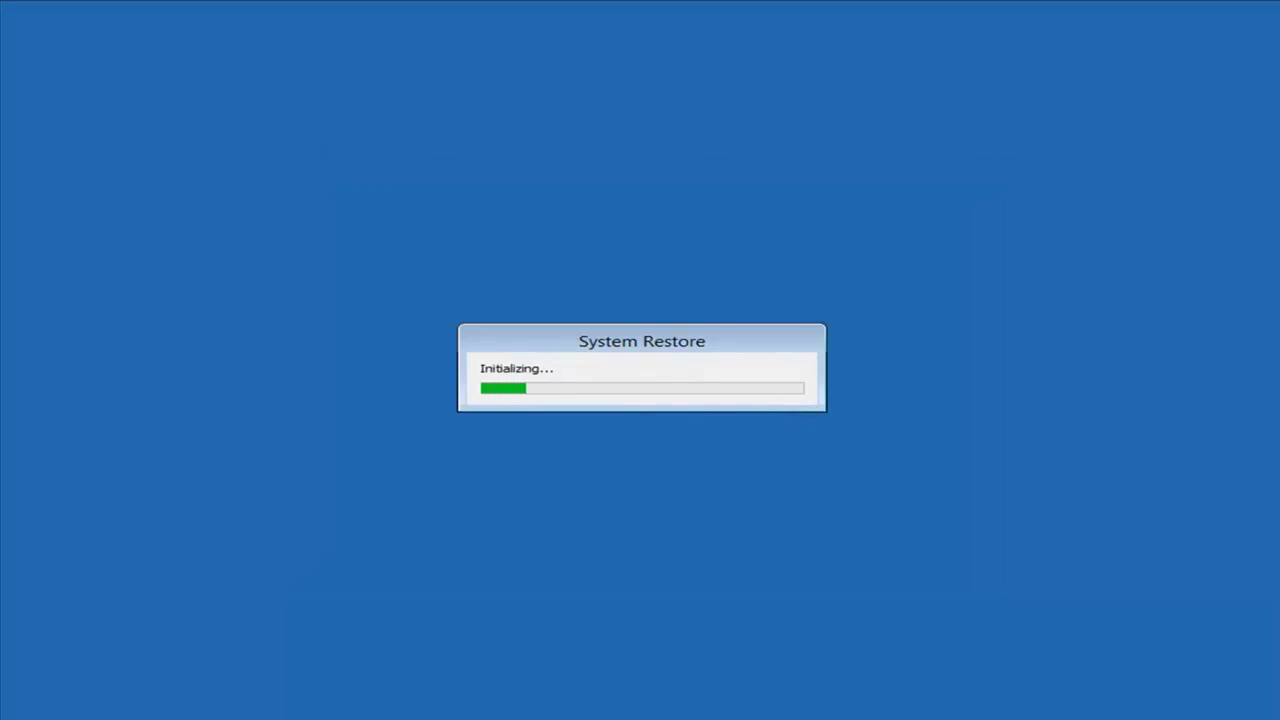
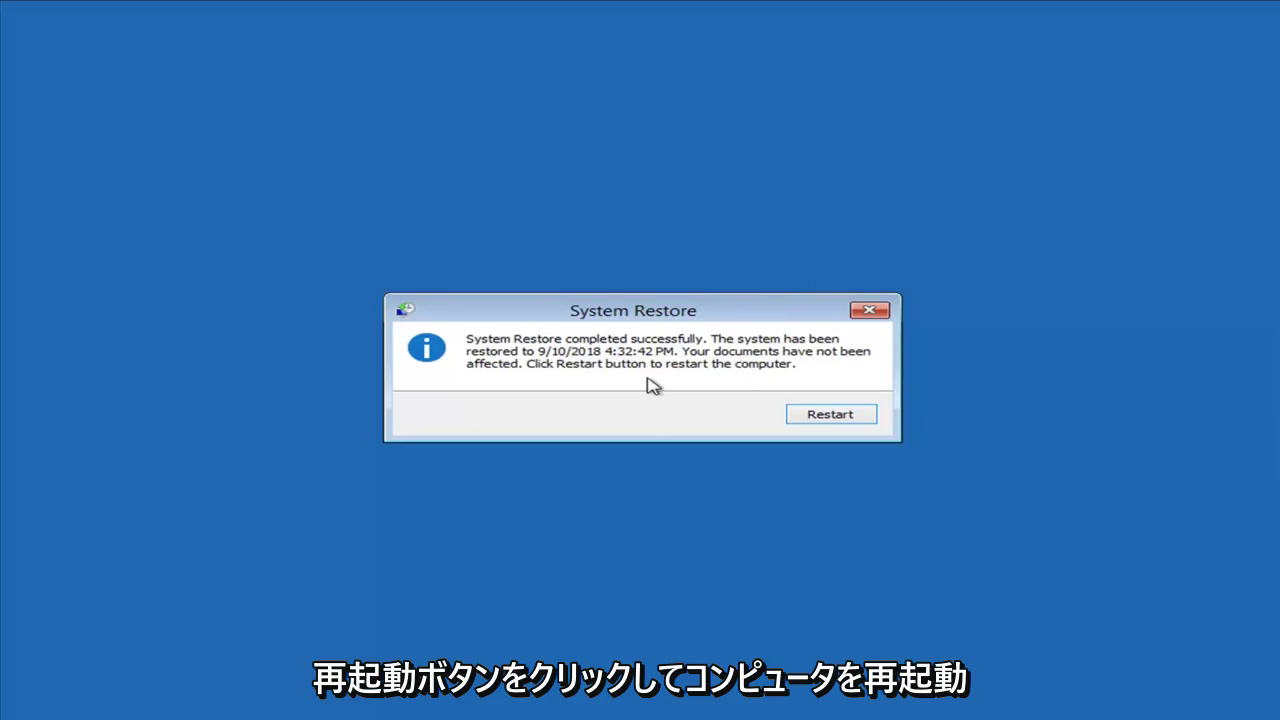
- Restart the computer into Windows once the restore finishes, and close the System Restore completion notice
{"action": "left_click", "coordinate": [818, 418]}
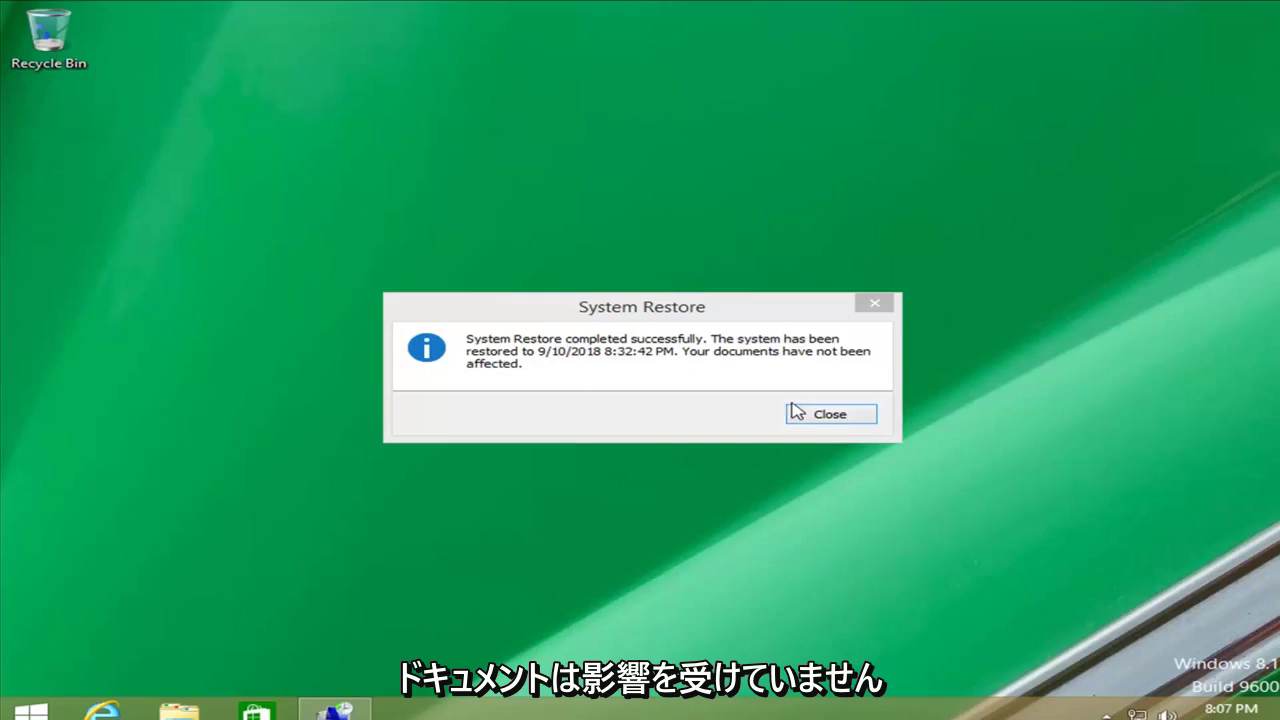
{"action": "left_click", "coordinate": [843, 419]}
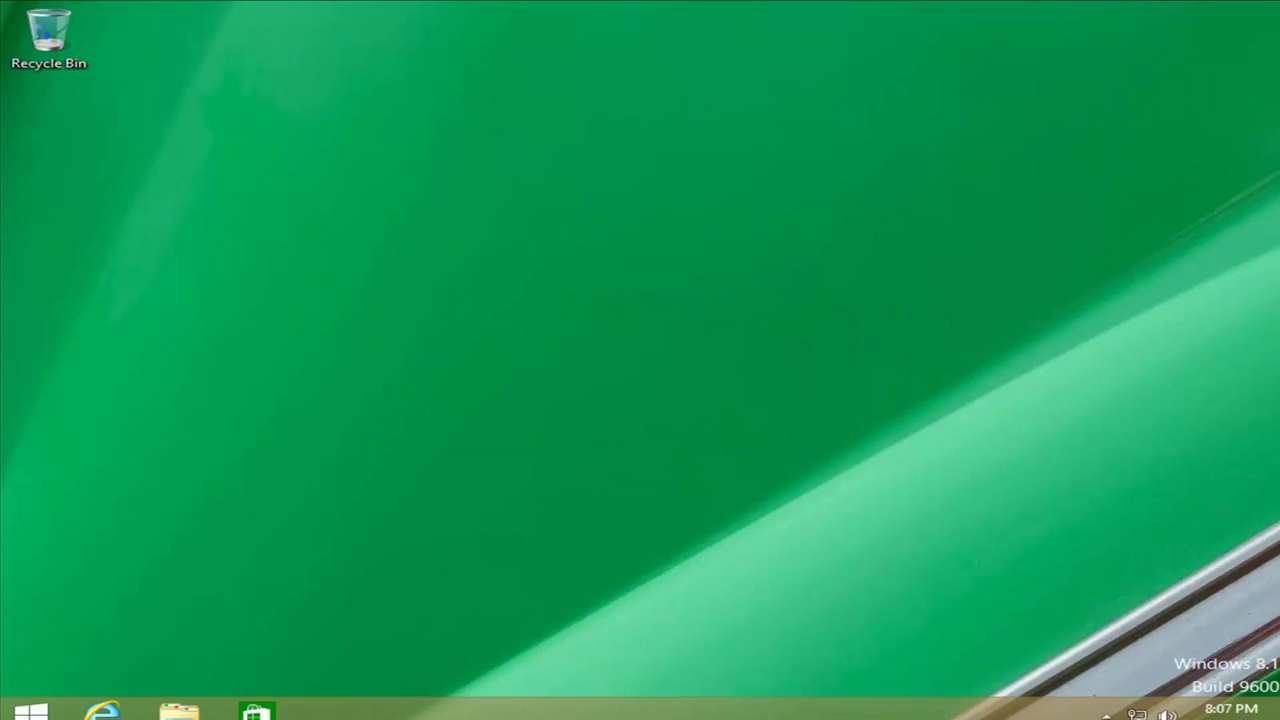